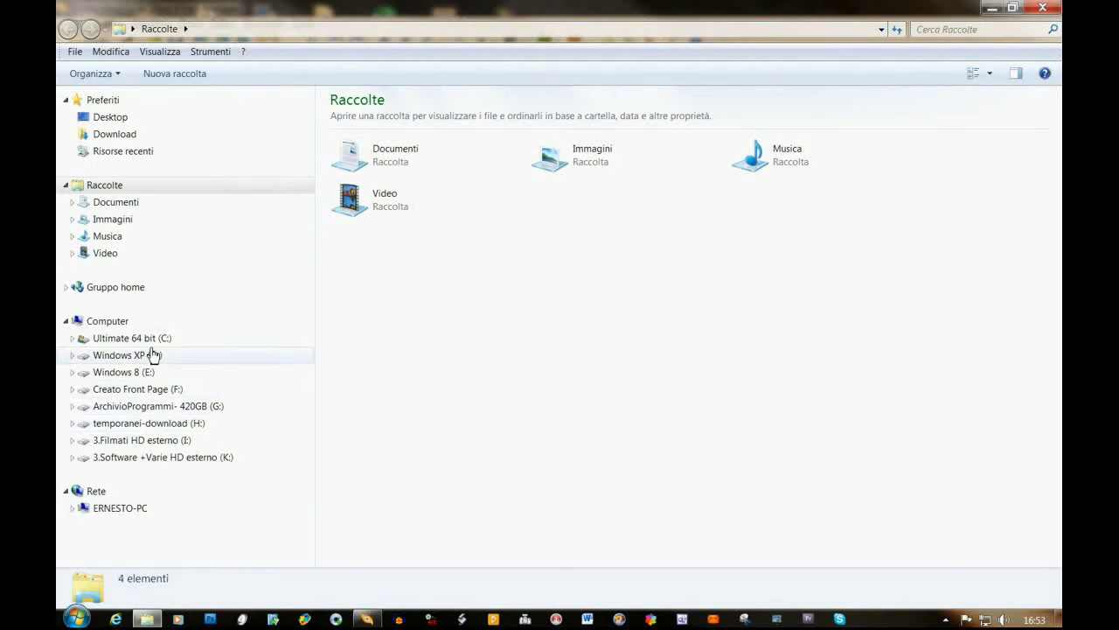
Run Disk Cleanup on the Ultimate 64 bit (C:) drive and permanently delete the files in all the listed categories.
right_click(155, 343)
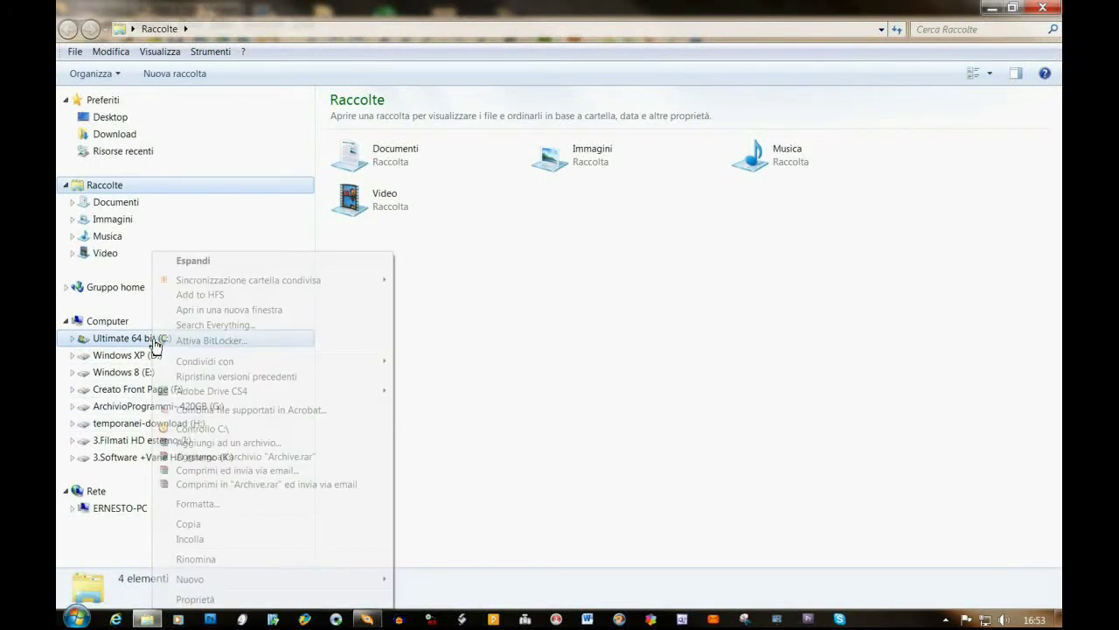
left_click(195, 599)
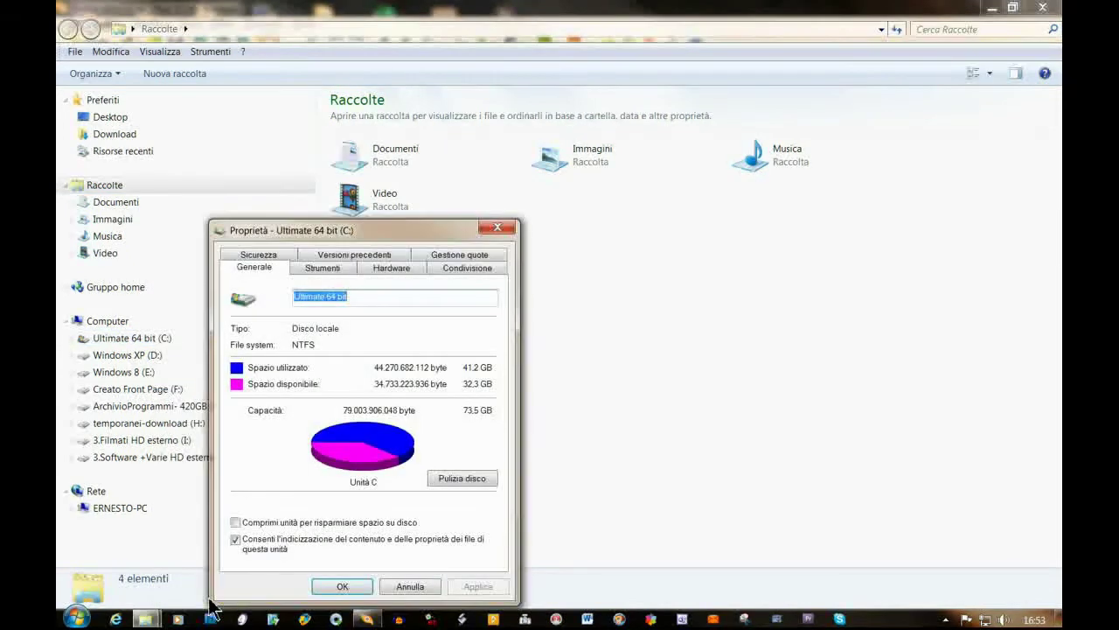
left_click_drag(404, 246, 687, 219)
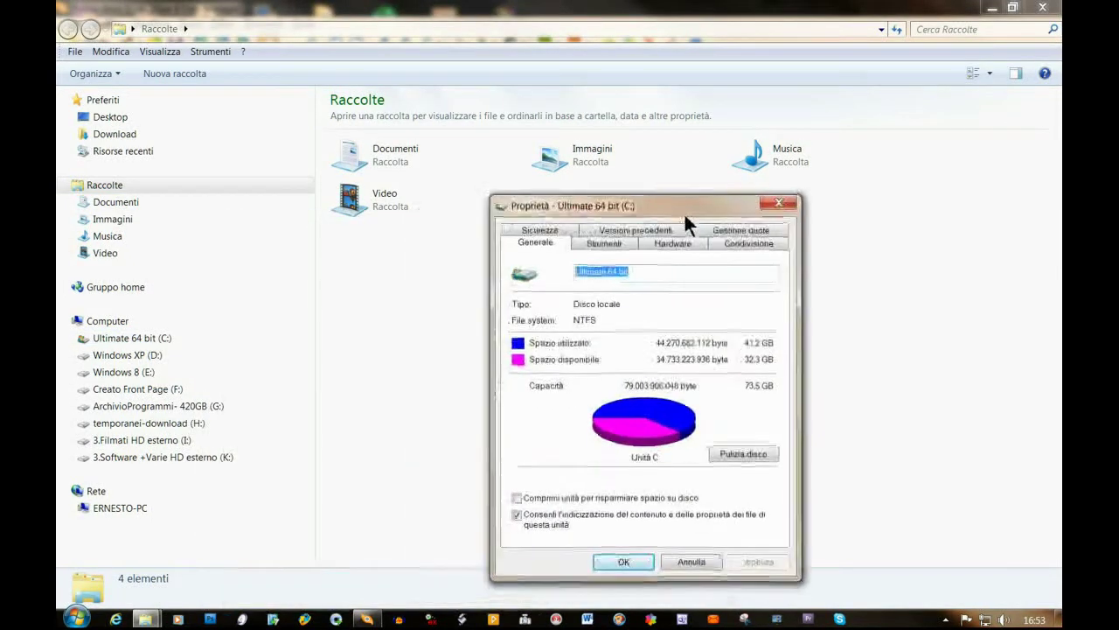
left_click(740, 449)
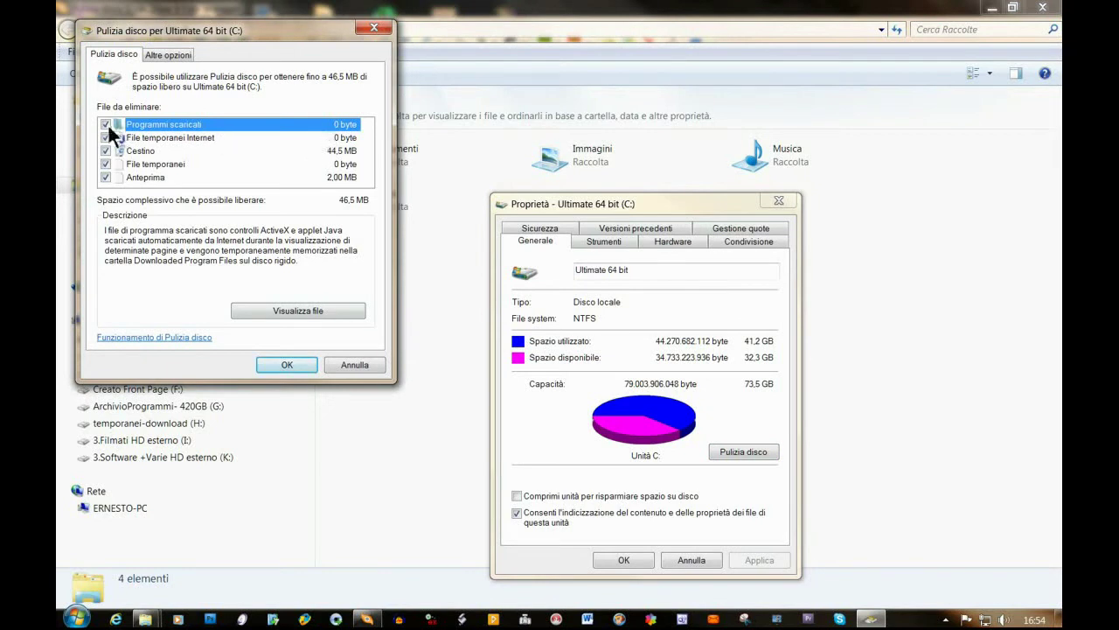
left_click(105, 177)
left_click(275, 366)
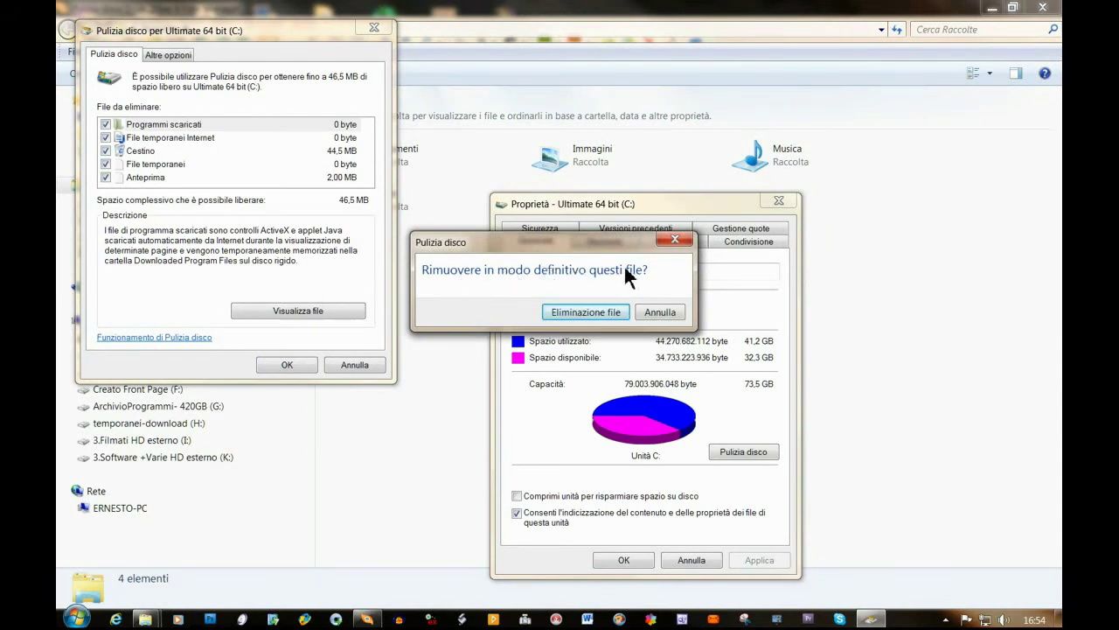
left_click(603, 313)
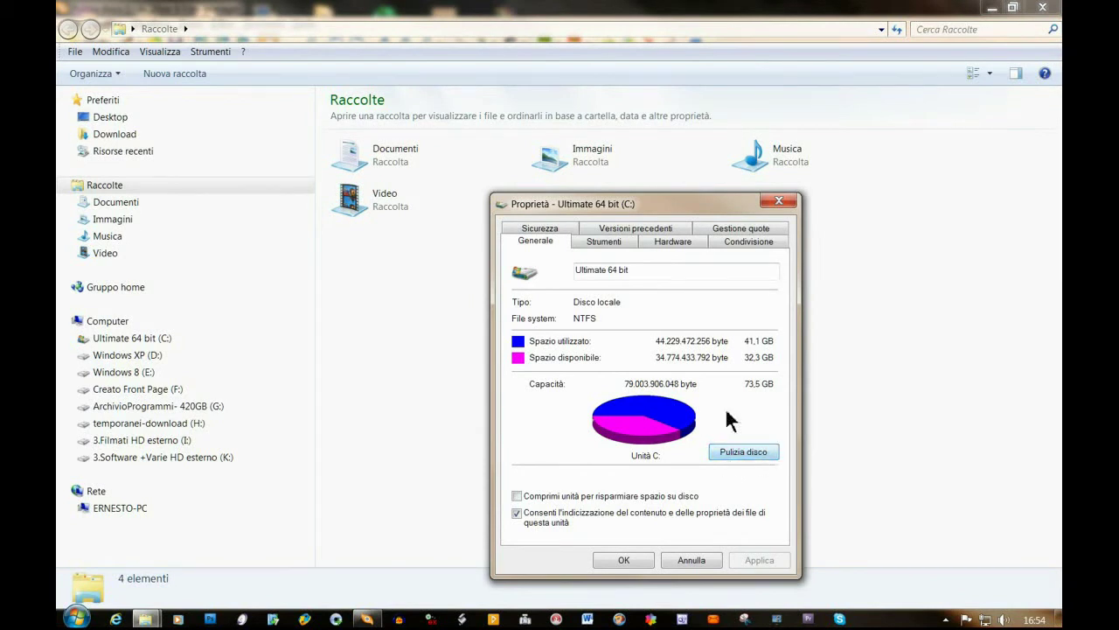
Run a ScanDisk error check on the C: drive with both automatic repair options left off.
left_click(603, 241)
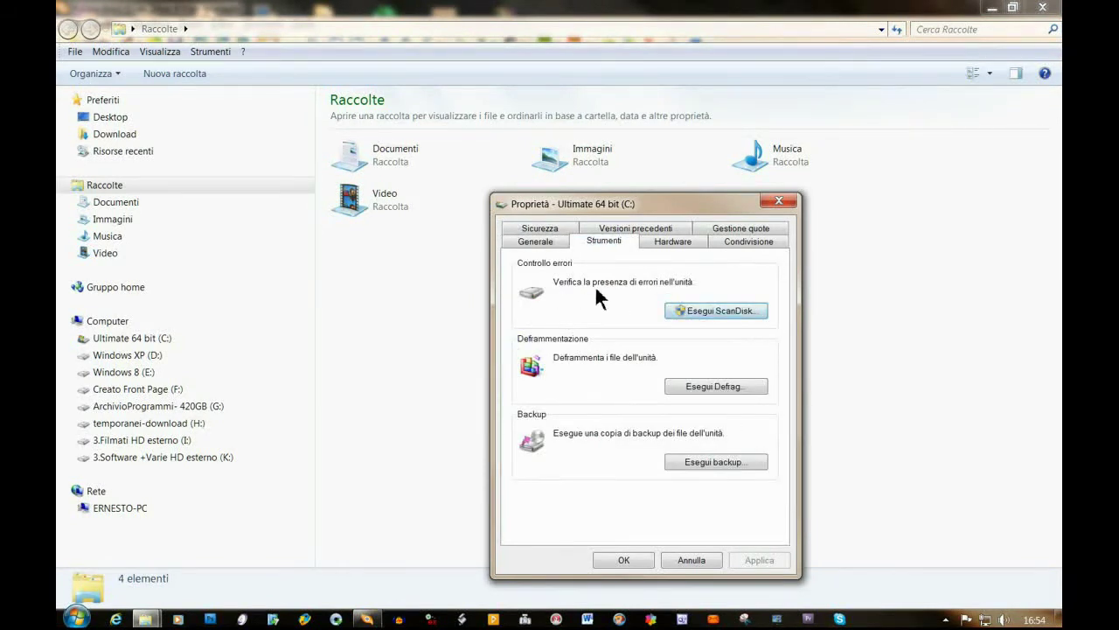
left_click(719, 312)
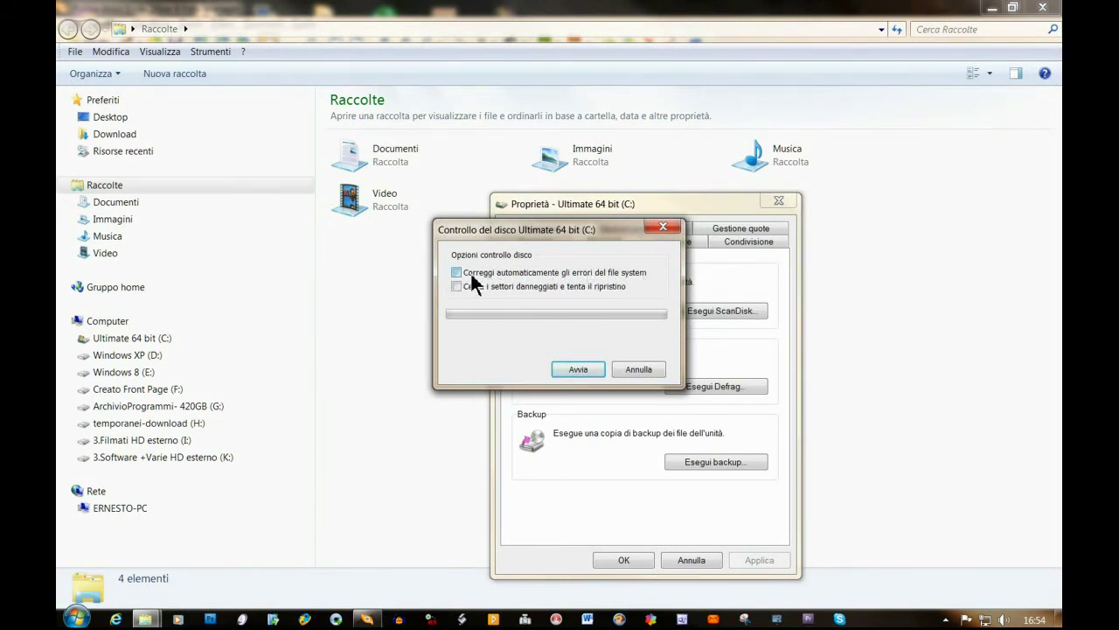
left_click(576, 369)
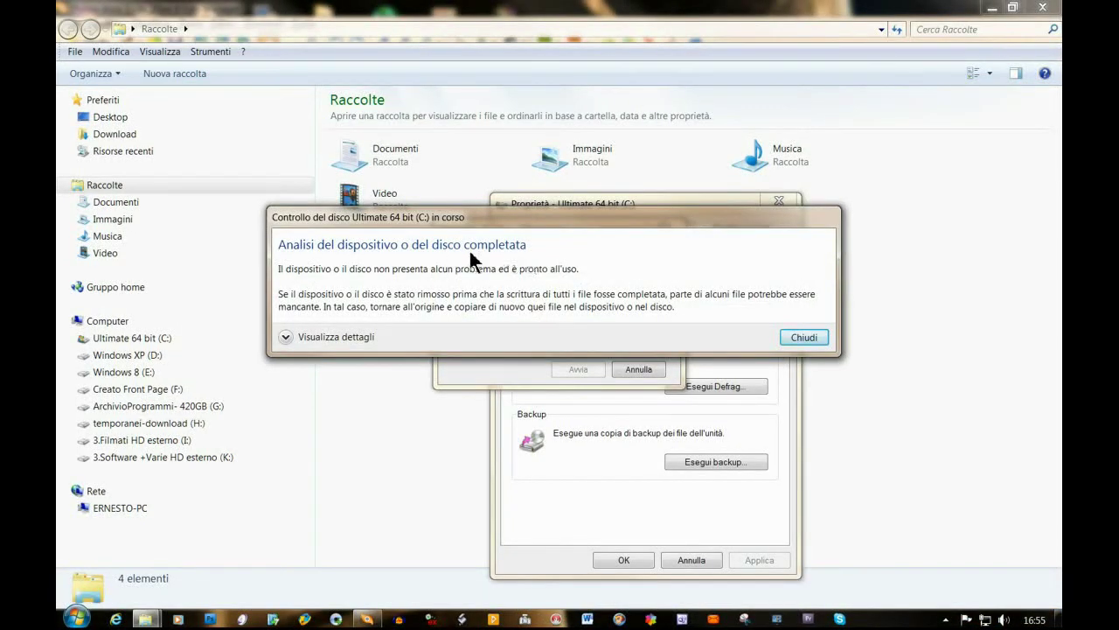
left_click(803, 338)
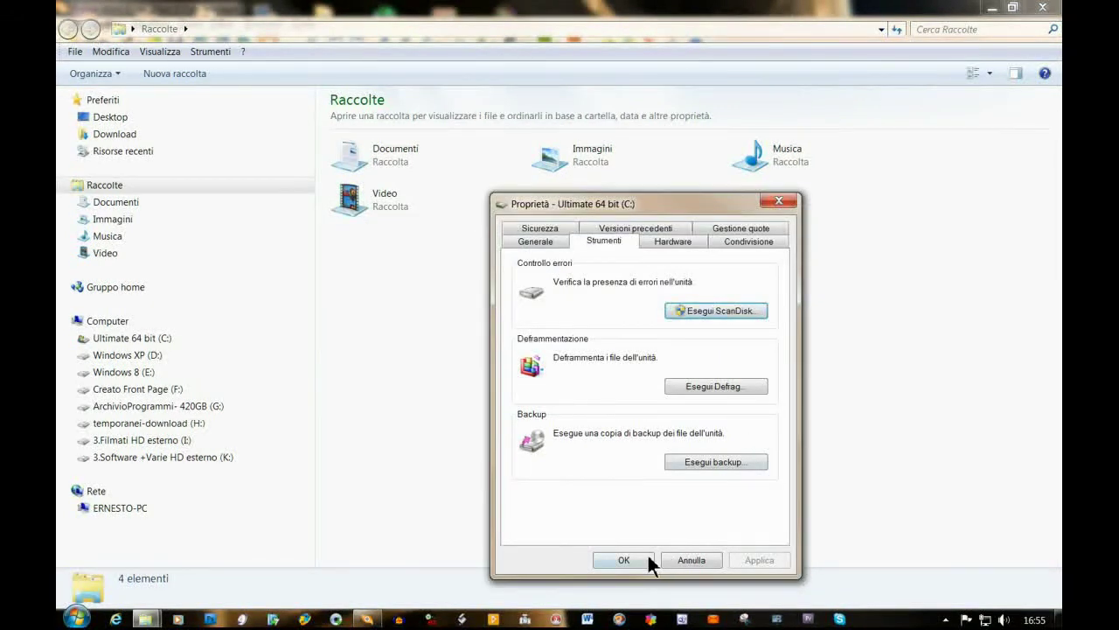
Close the C: drive properties, the Raccolte window and the Pulizia disco 1 picture to return to the desktop.
left_click(624, 559)
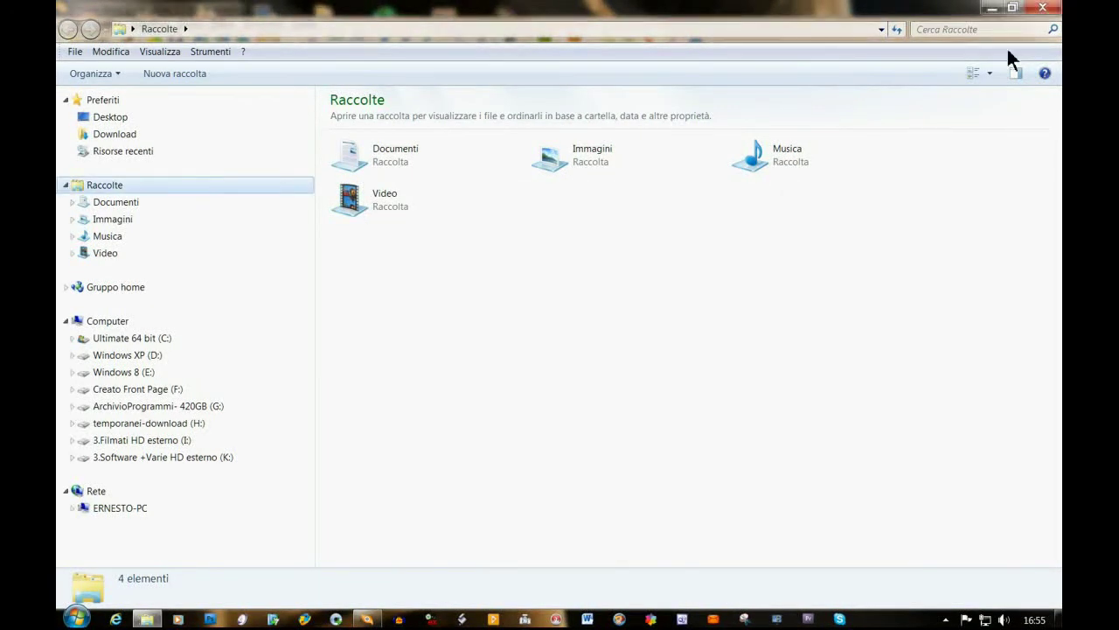
left_click(1041, 8)
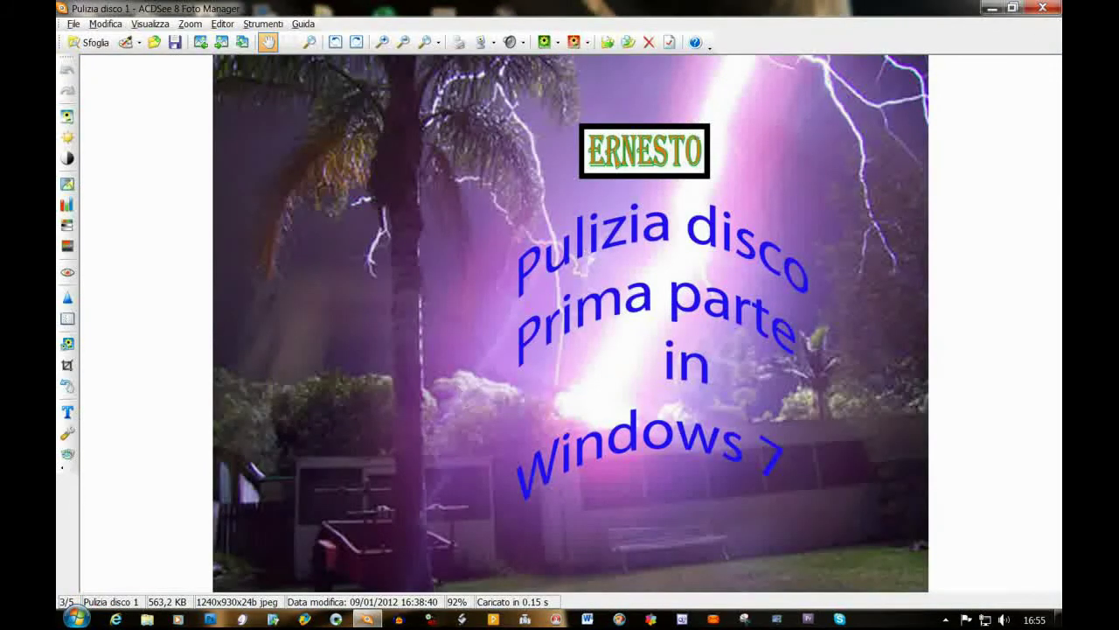
left_click(1041, 9)
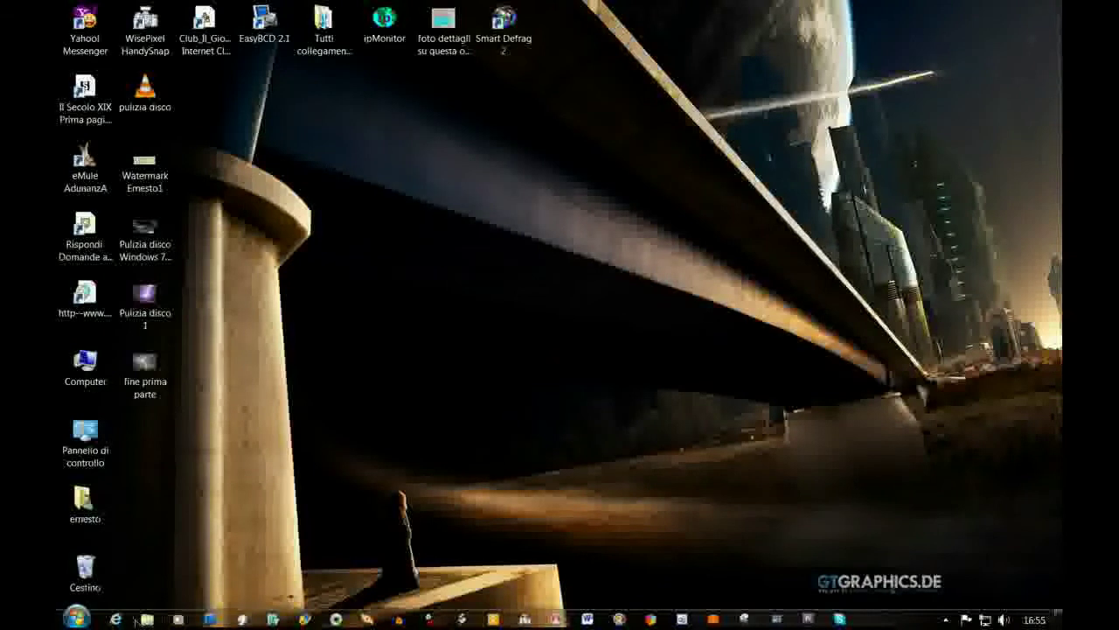
Switch to Internet Explorer and review its add-ons: toolbars and extensions, search providers, accelerators and tracking protection.
left_click(121, 619)
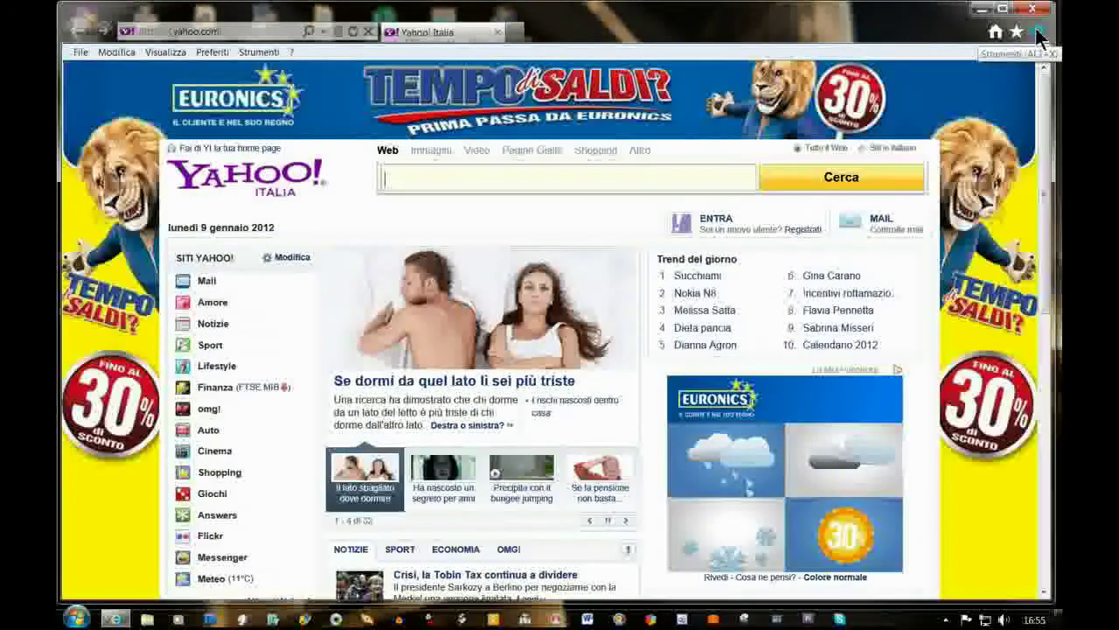
left_click(1037, 35)
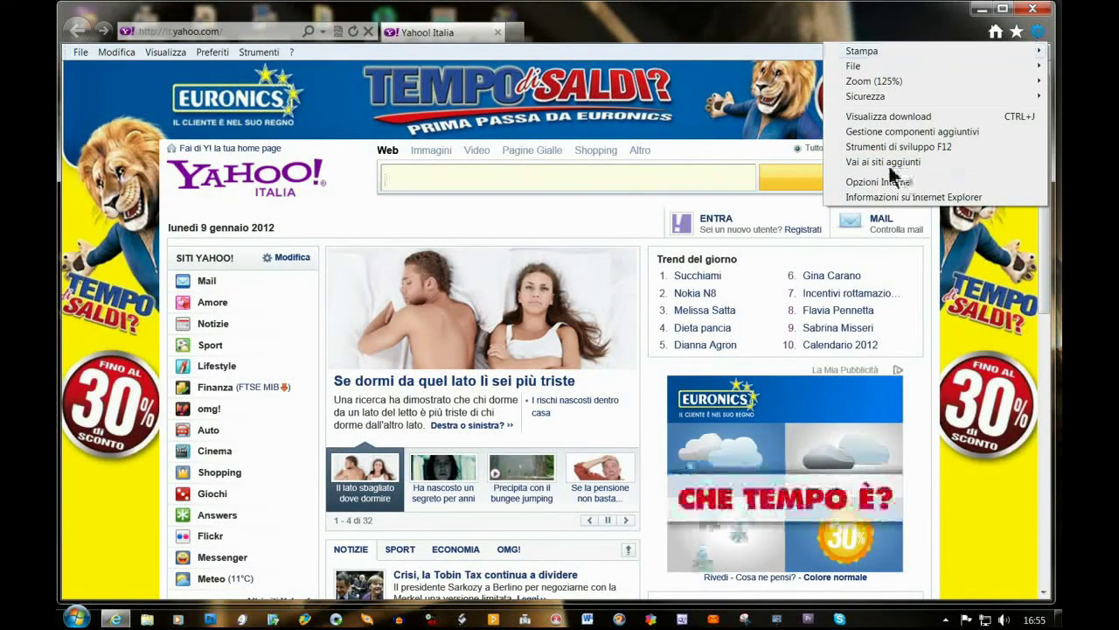
left_click(880, 132)
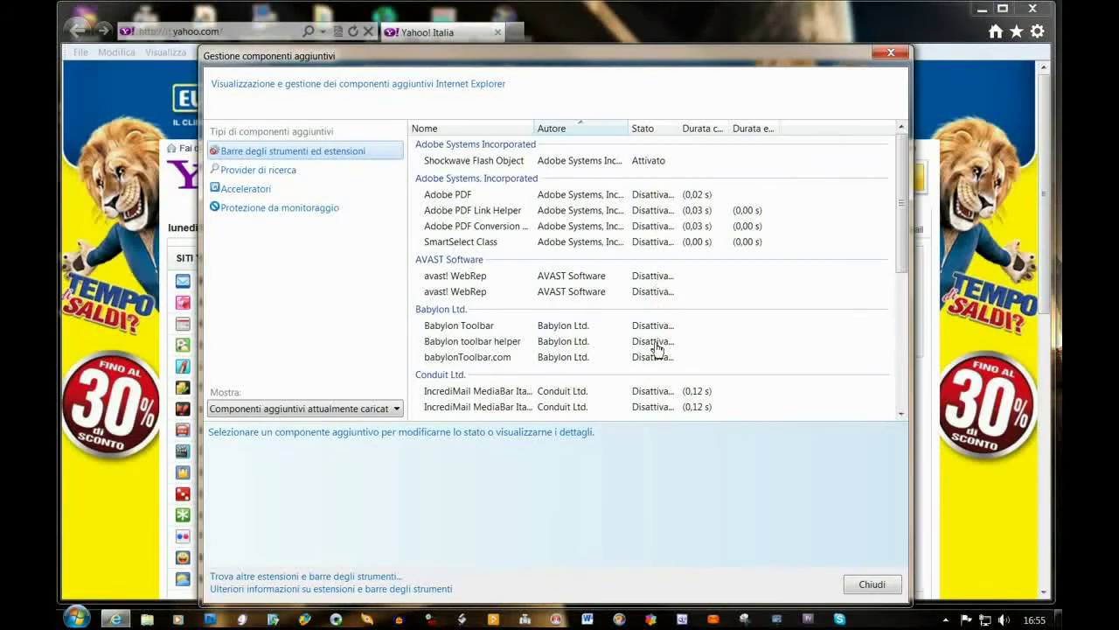
left_click(902, 413)
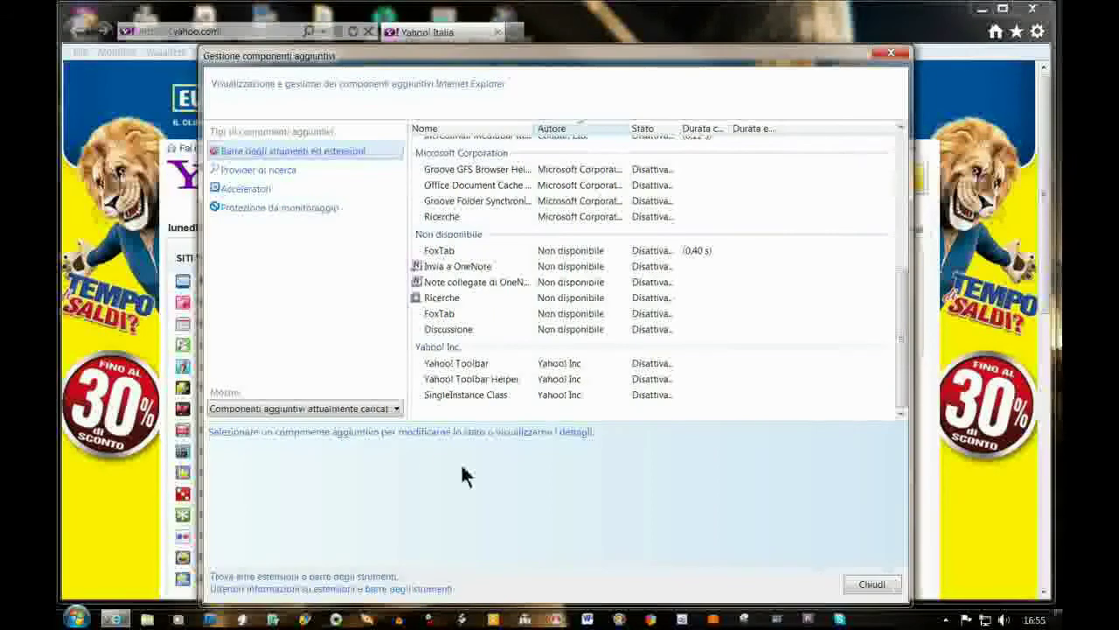
left_click(287, 172)
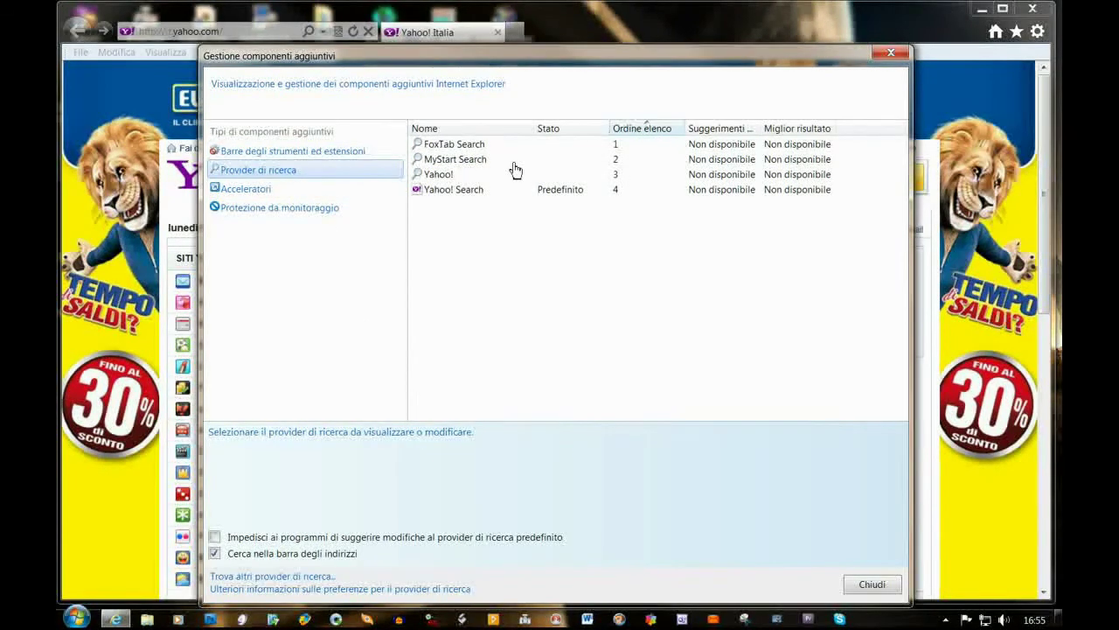
left_click(268, 188)
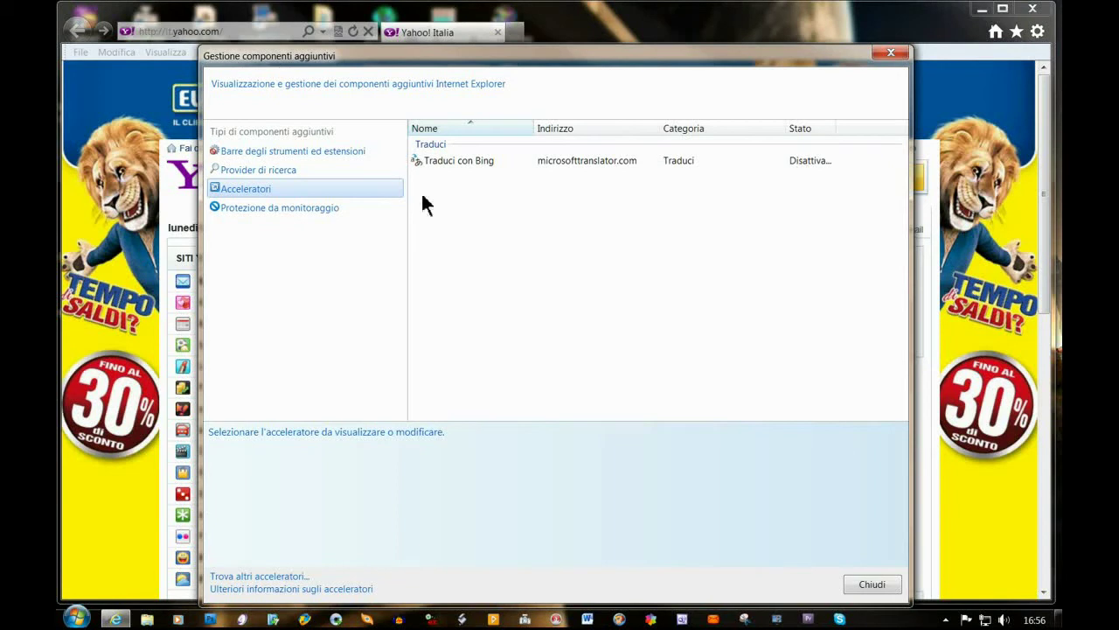
left_click(309, 211)
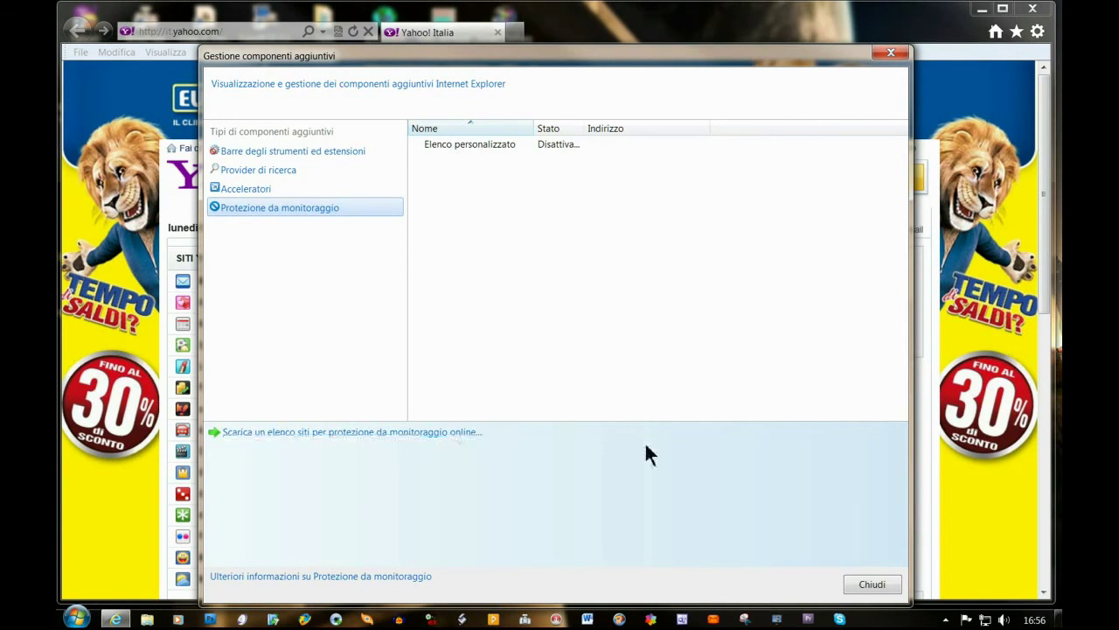
left_click(871, 584)
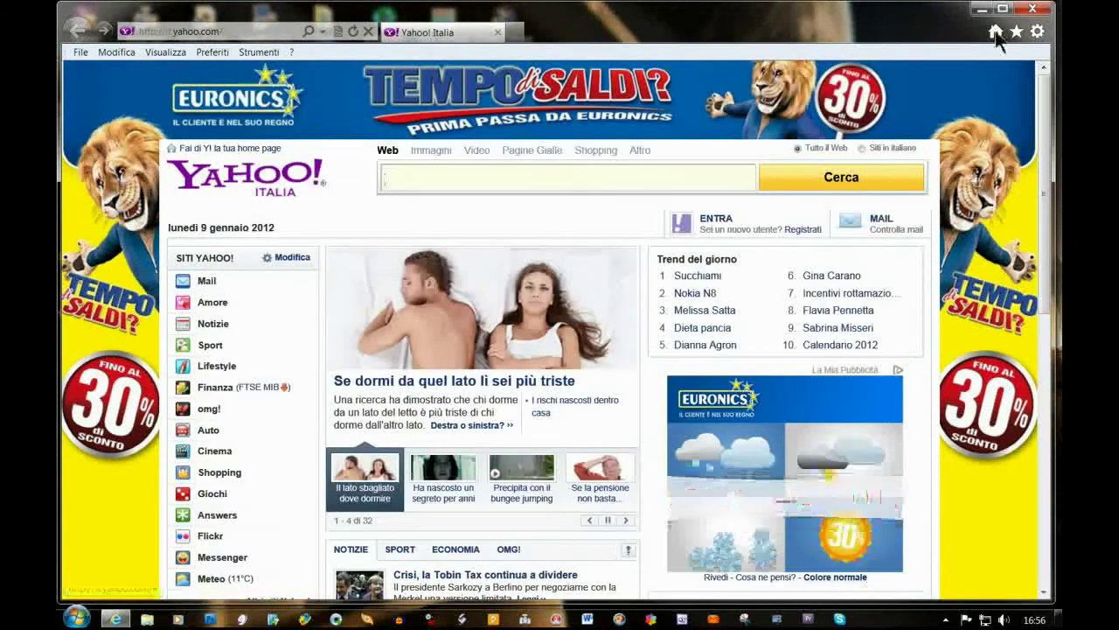
Open the Temporary Internet Files folder from the browsing history settings in Internet Options.
left_click(1035, 33)
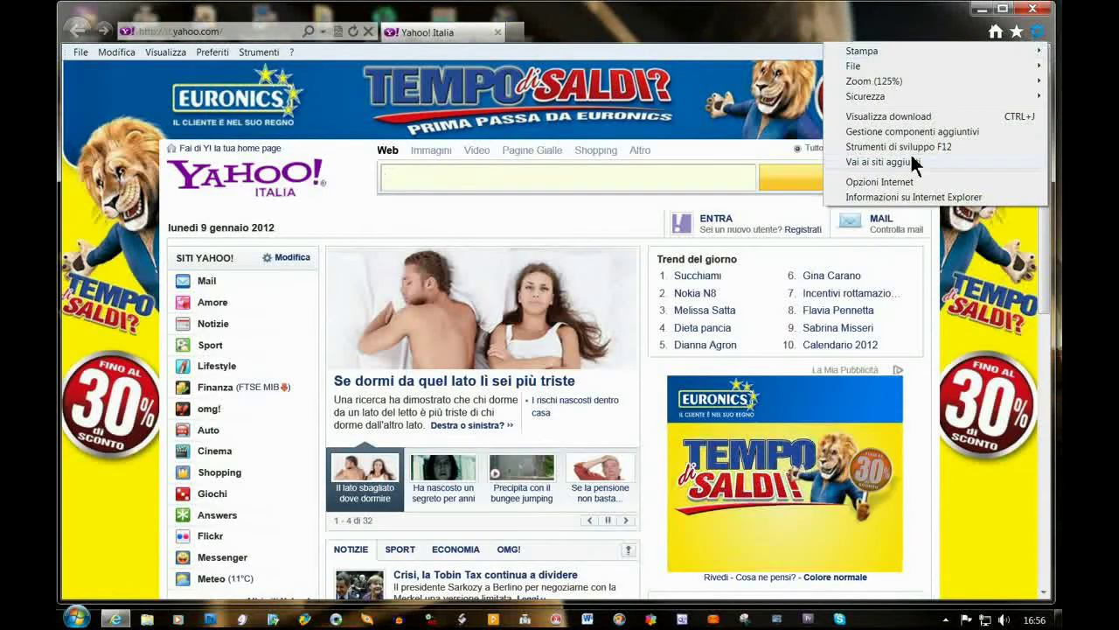
left_click(893, 182)
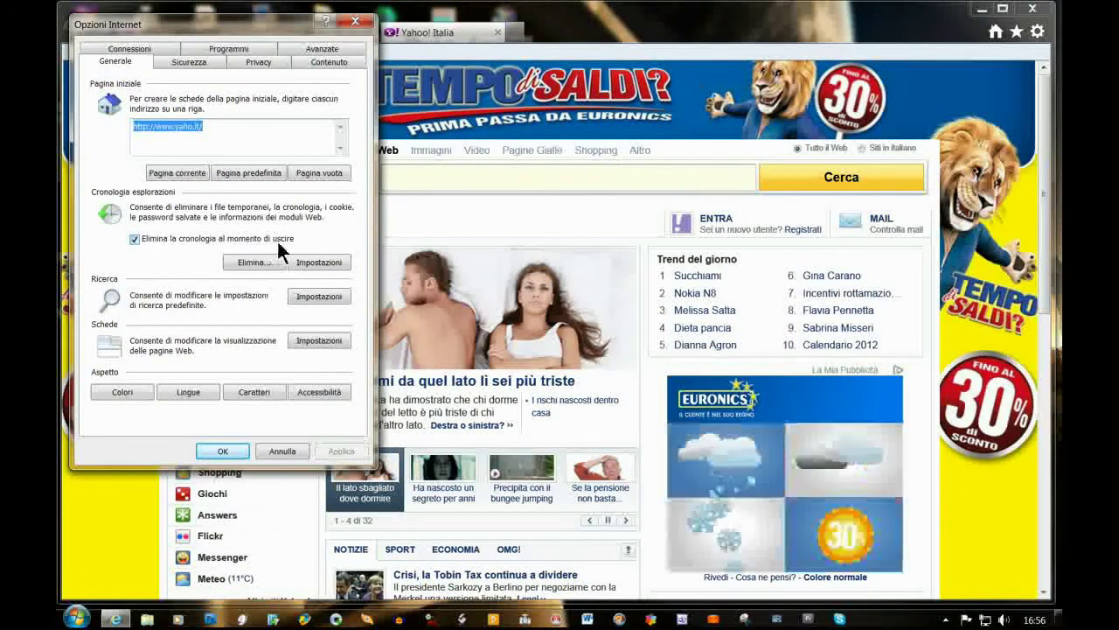
left_click(320, 262)
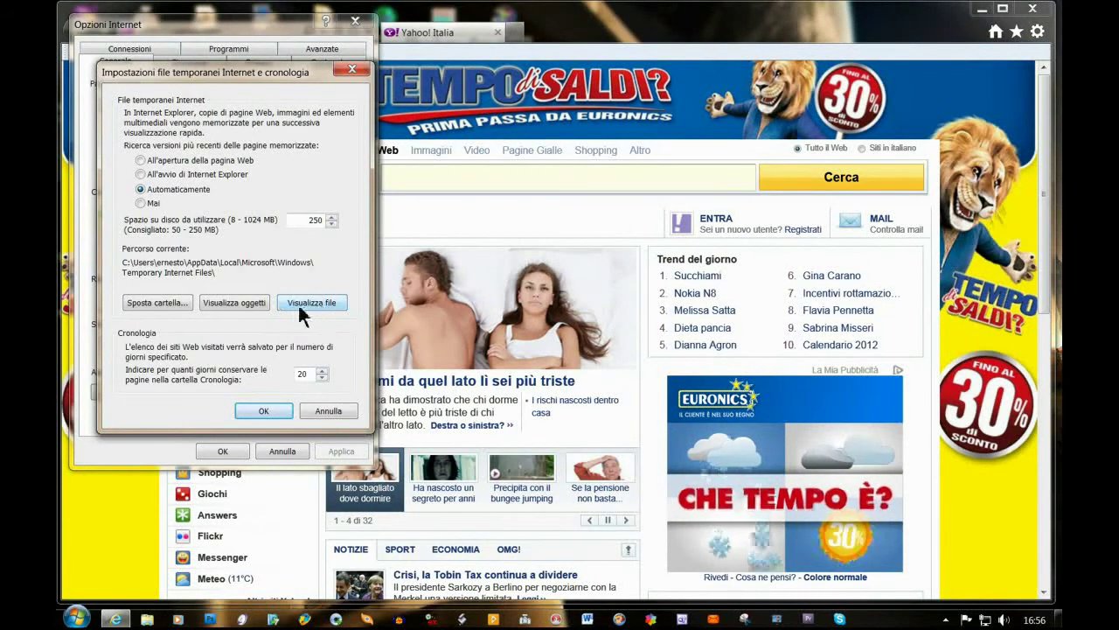
left_click(301, 306)
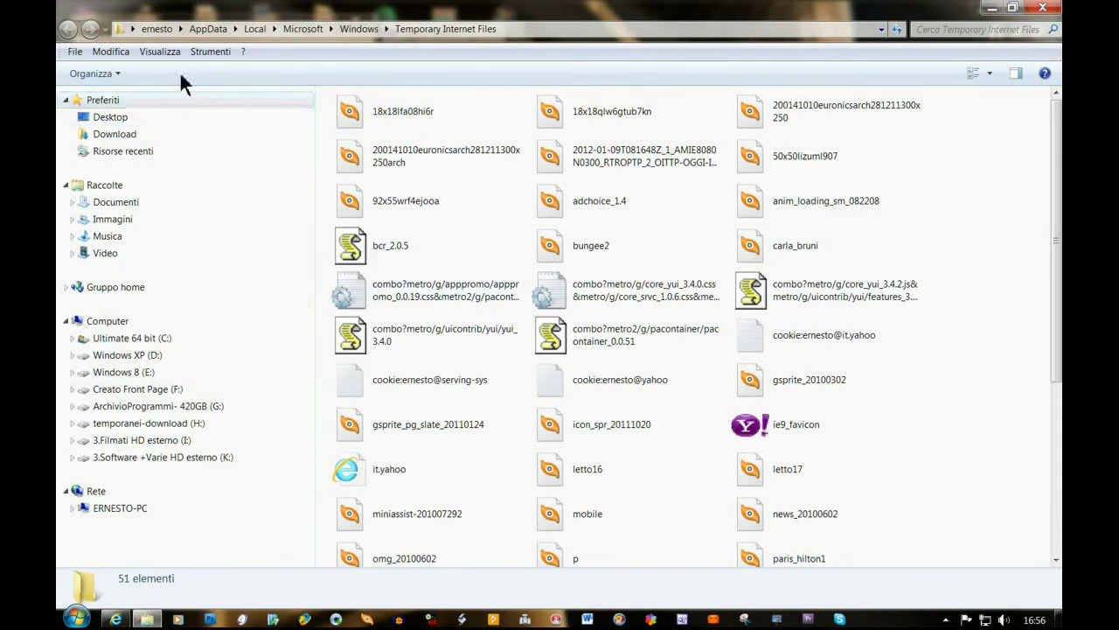
Delete all the files in the Temporary Internet Files folder, including cookies, and close the folder and the history settings.
left_click(118, 51)
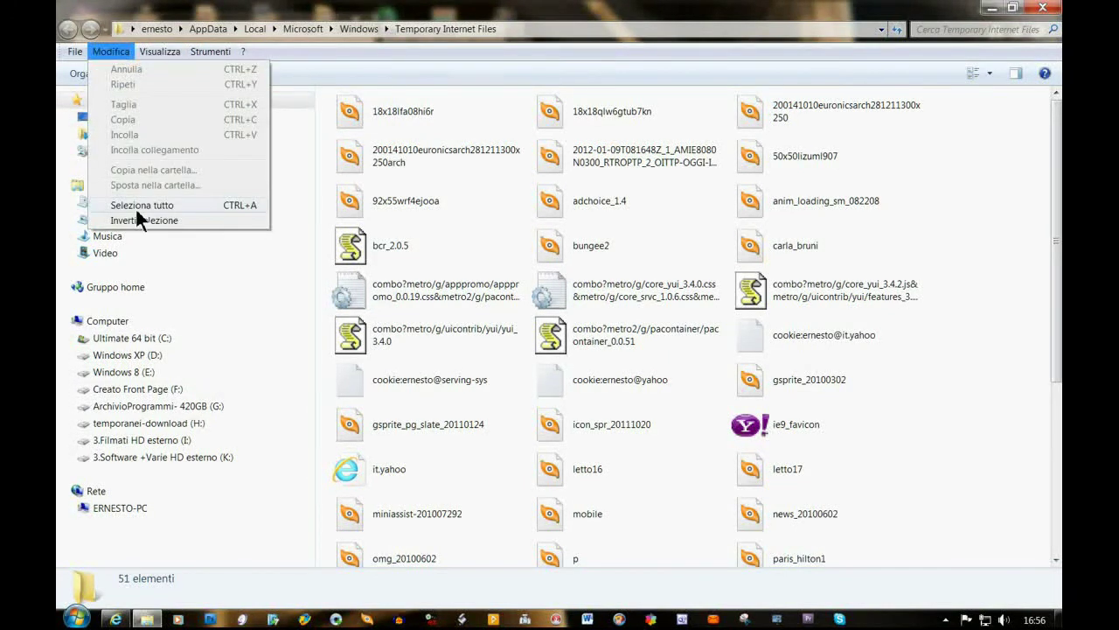
left_click(141, 203)
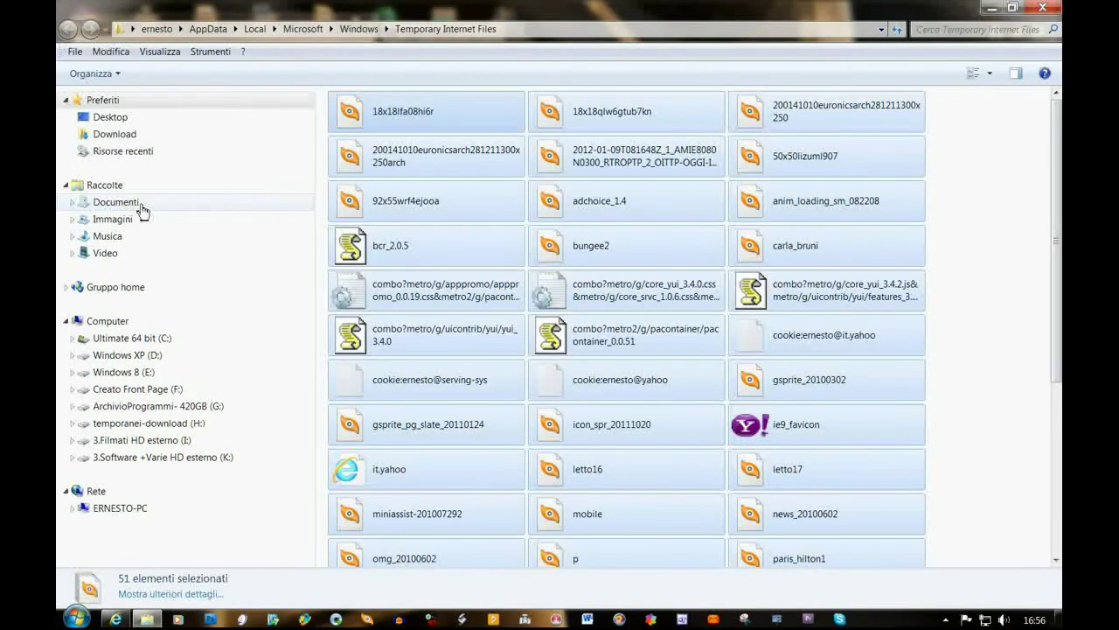
left_click(74, 52)
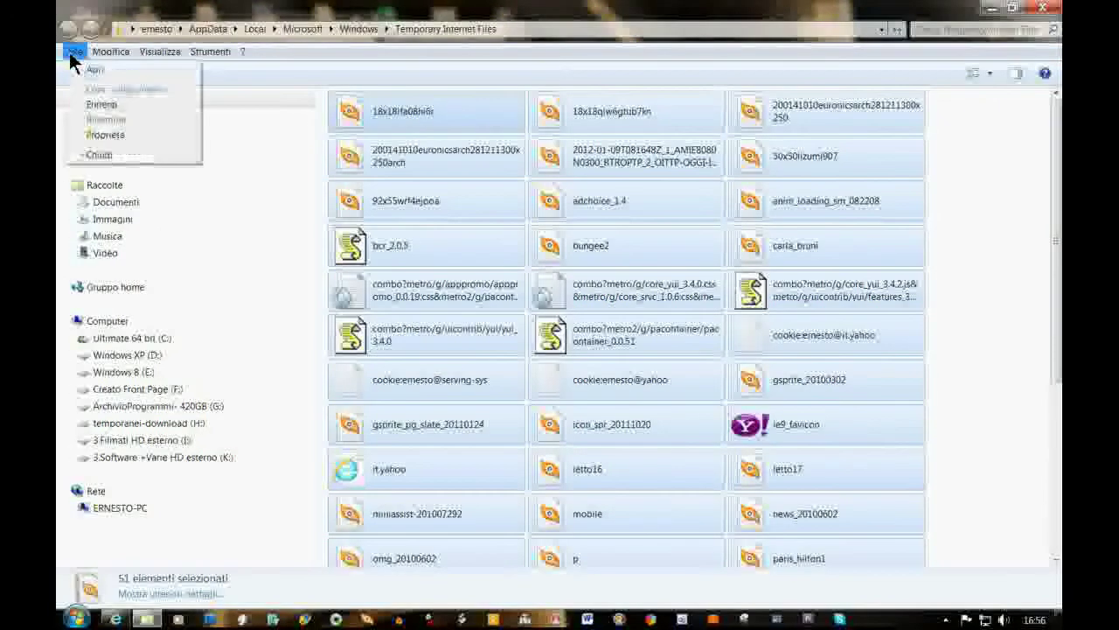
left_click(101, 104)
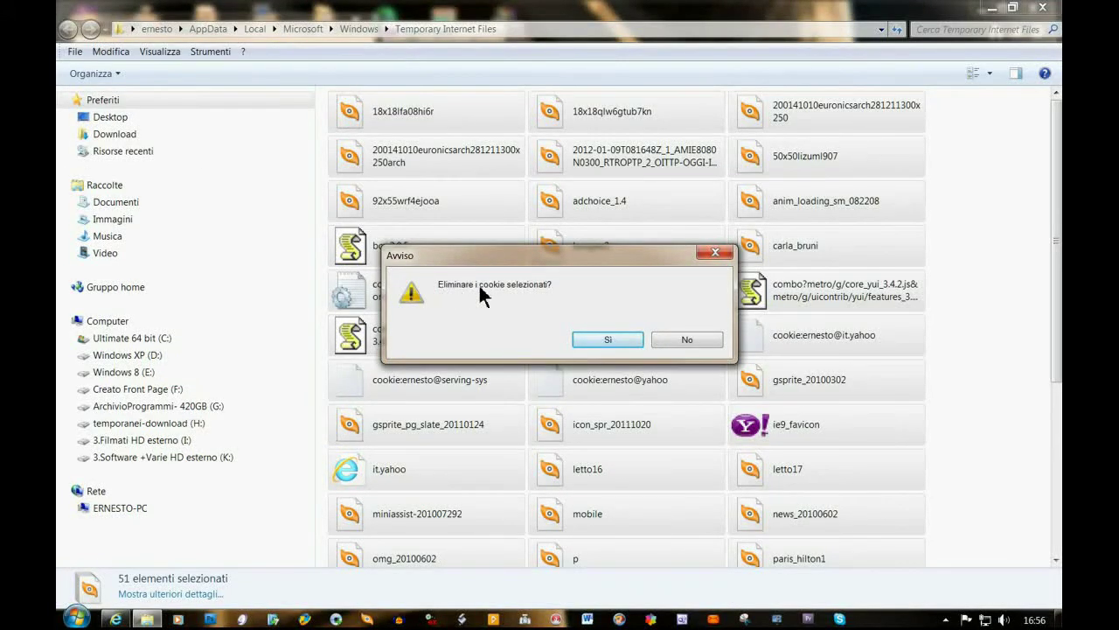
left_click(599, 341)
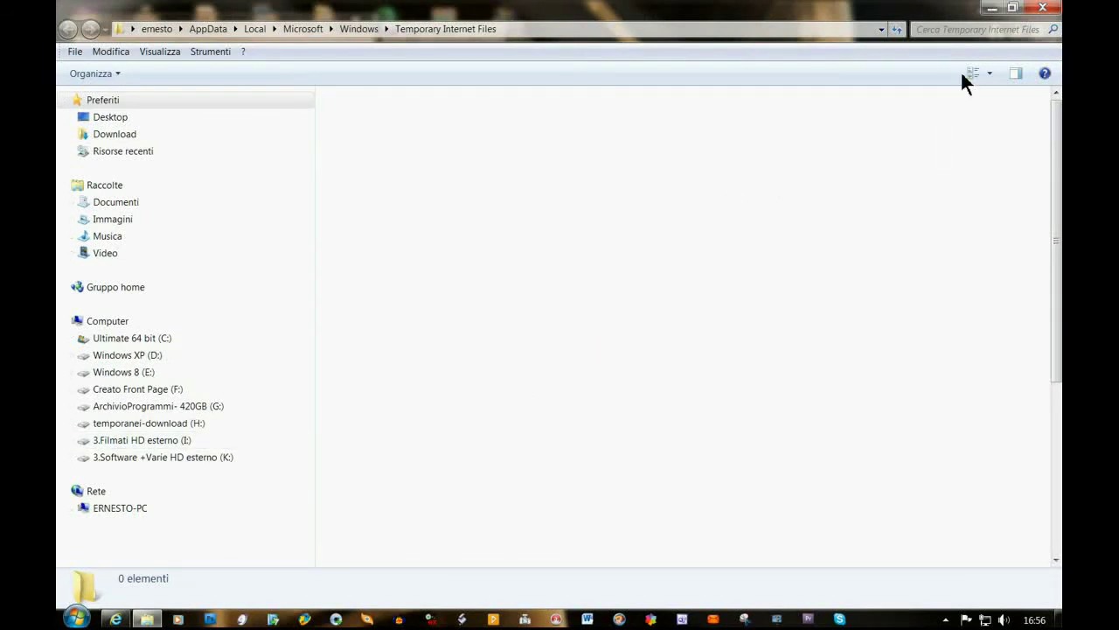
left_click(1044, 9)
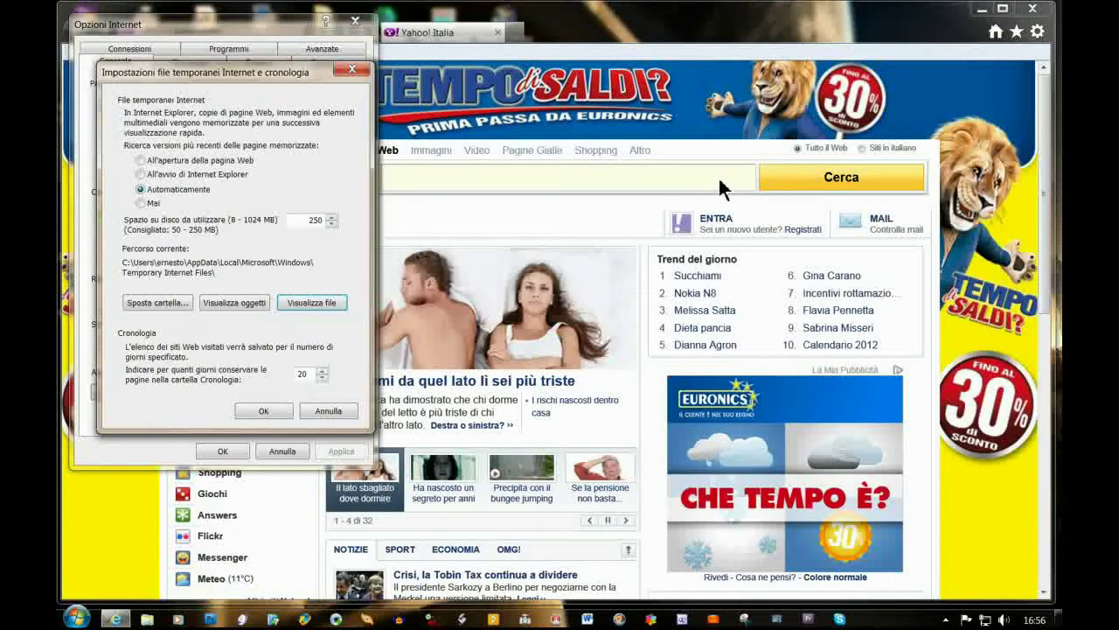
left_click(264, 408)
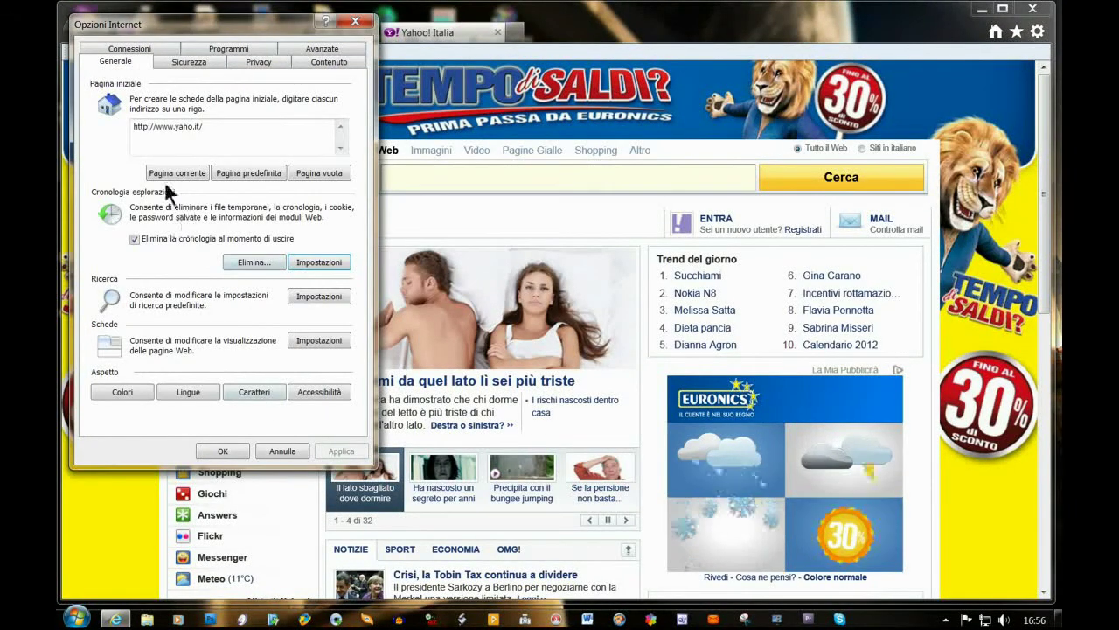
Review the per-site cookie management in the privacy options and close Internet Options.
left_click(255, 64)
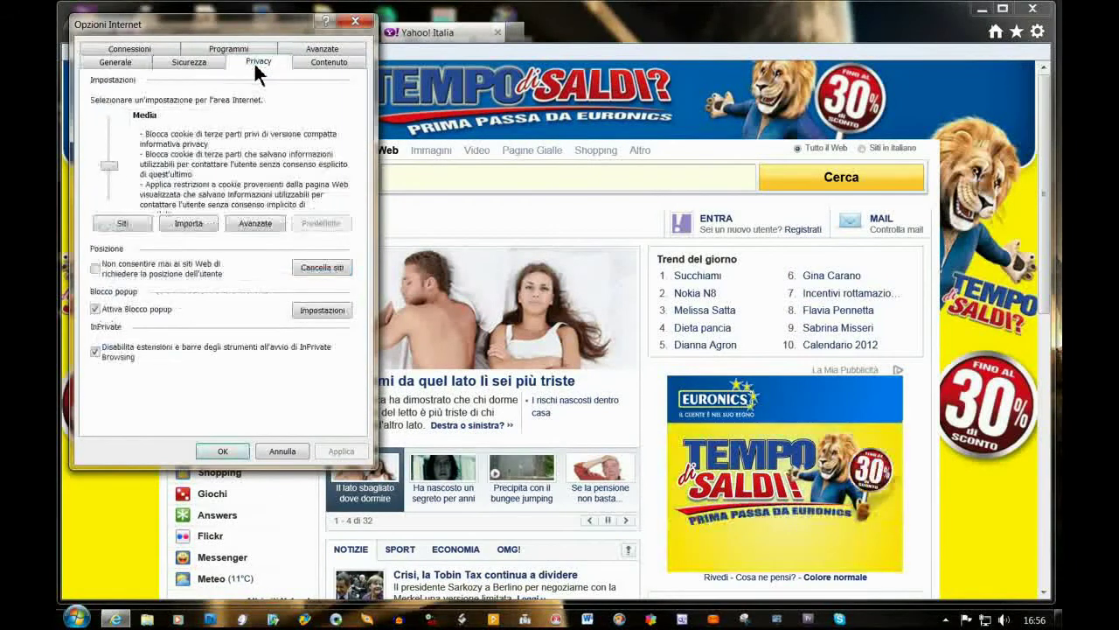
left_click(119, 221)
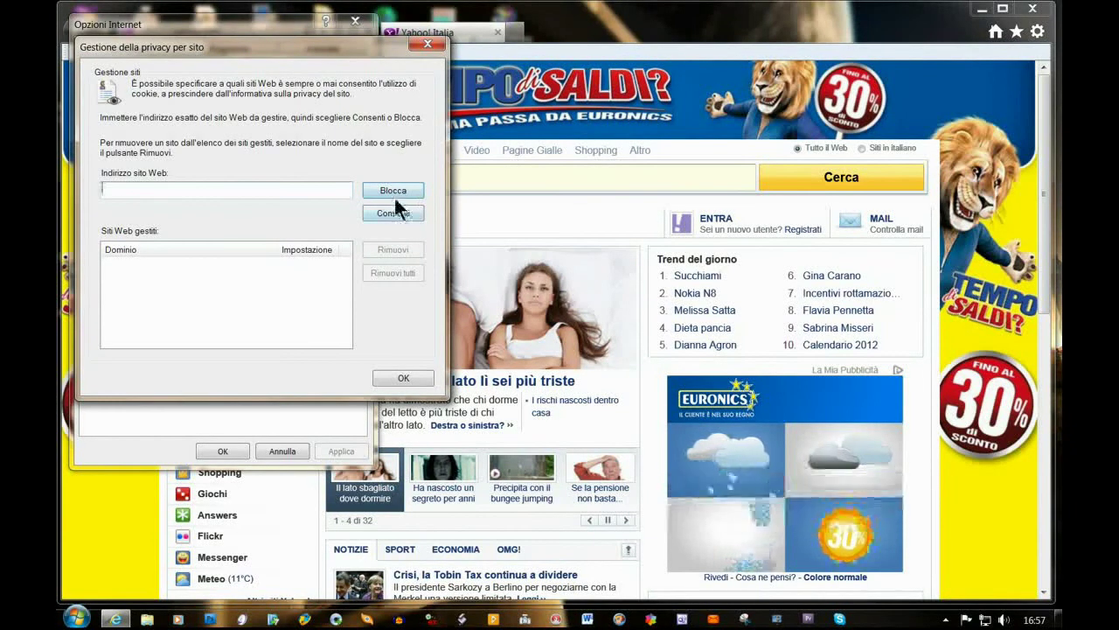
left_click(408, 382)
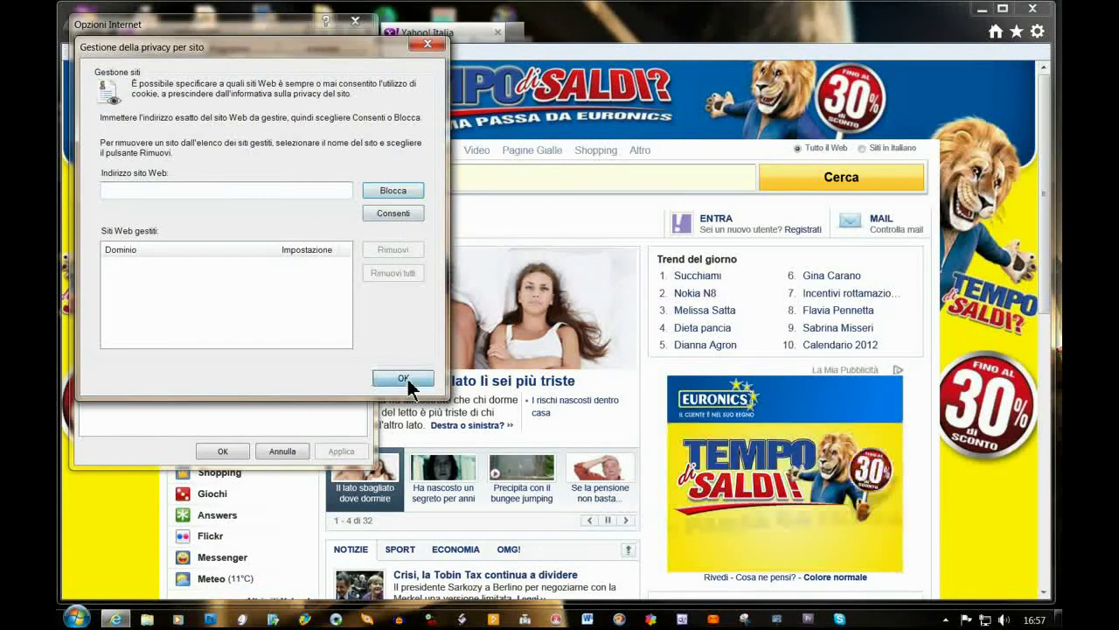
left_click(223, 451)
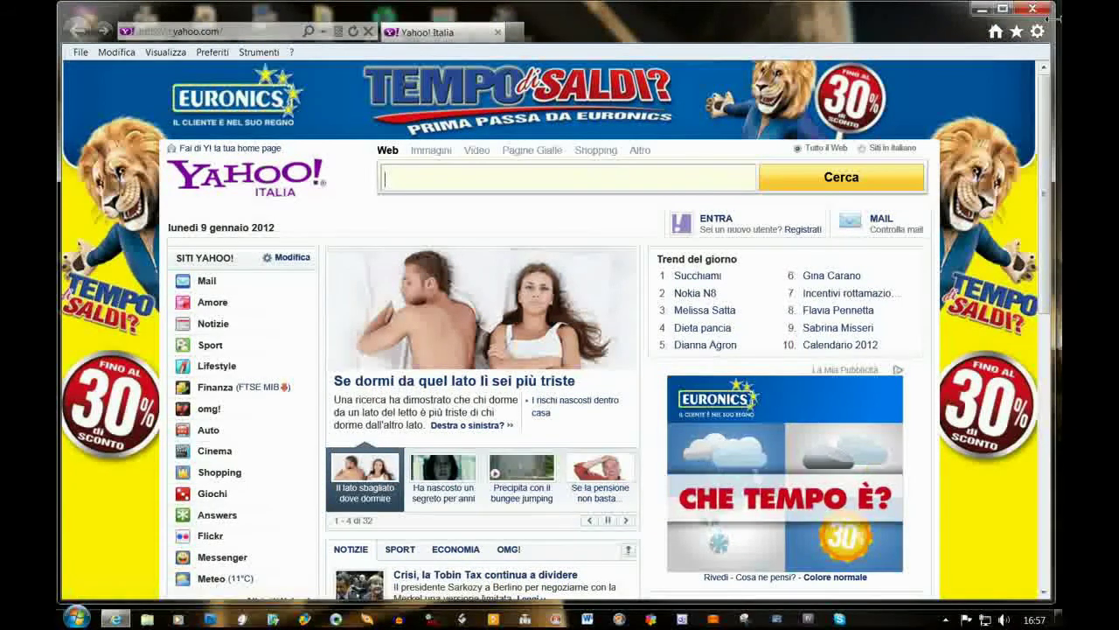
Close the browser and open the picture "fine prima parte" from the desktop.
left_click(1032, 11)
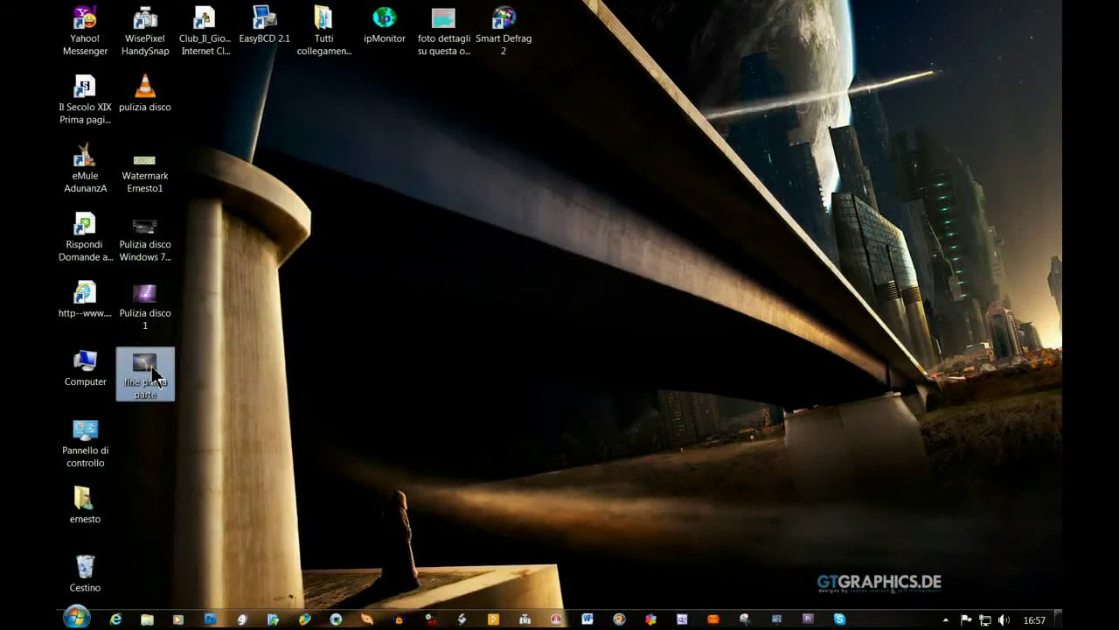
double_click(153, 372)
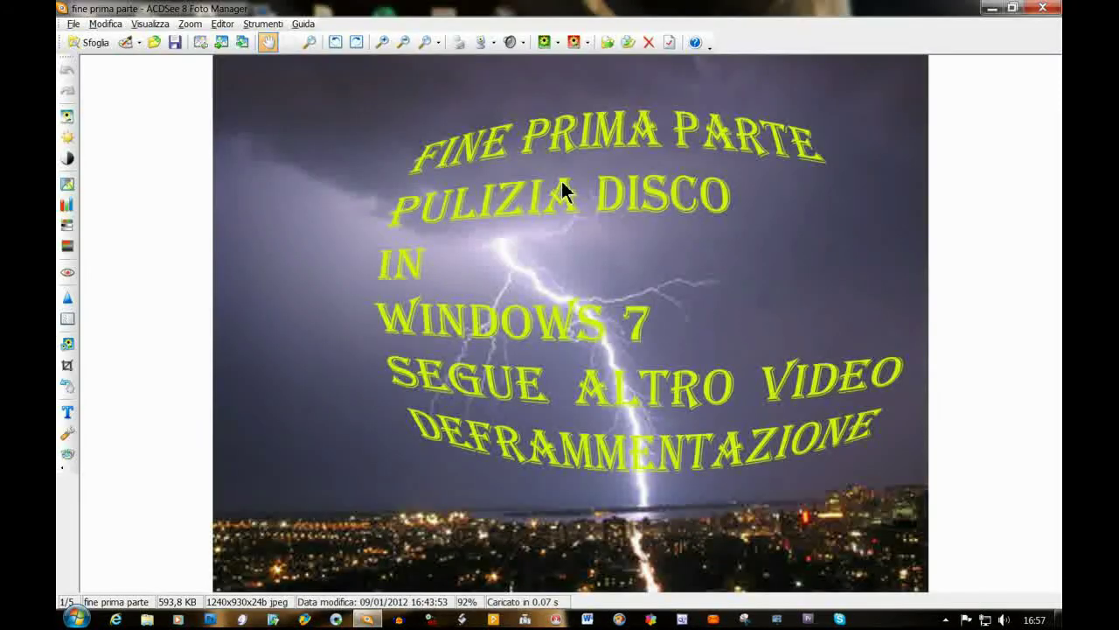